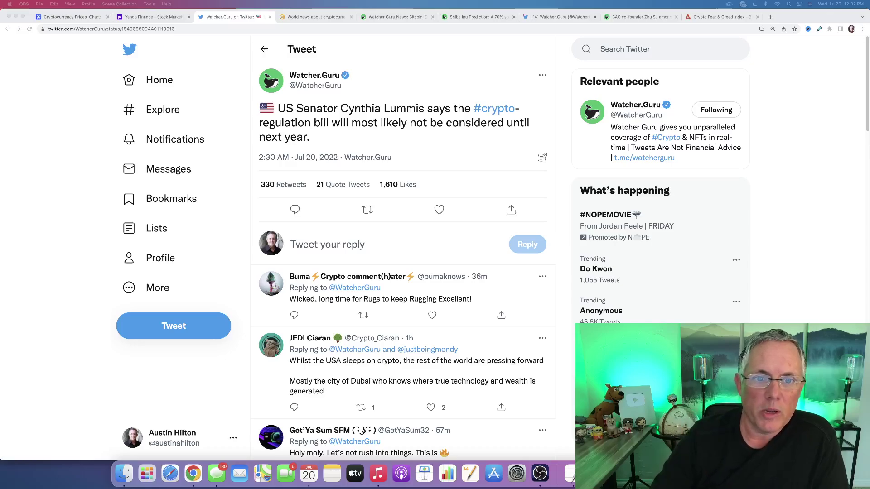
pyautogui.click(297, 113)
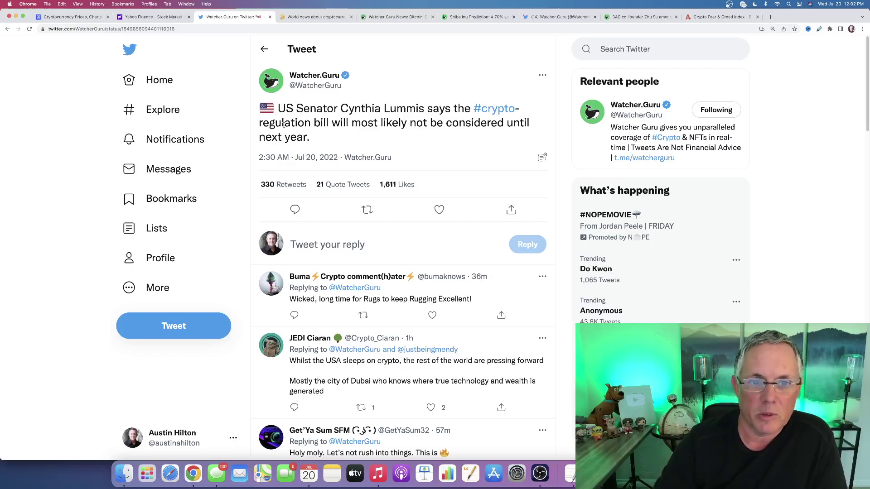
pyautogui.moveTo(277, 109)
pyautogui.mouseDown()
pyautogui.moveTo(311, 108)
pyautogui.moveTo(328, 124)
pyautogui.mouseUp()
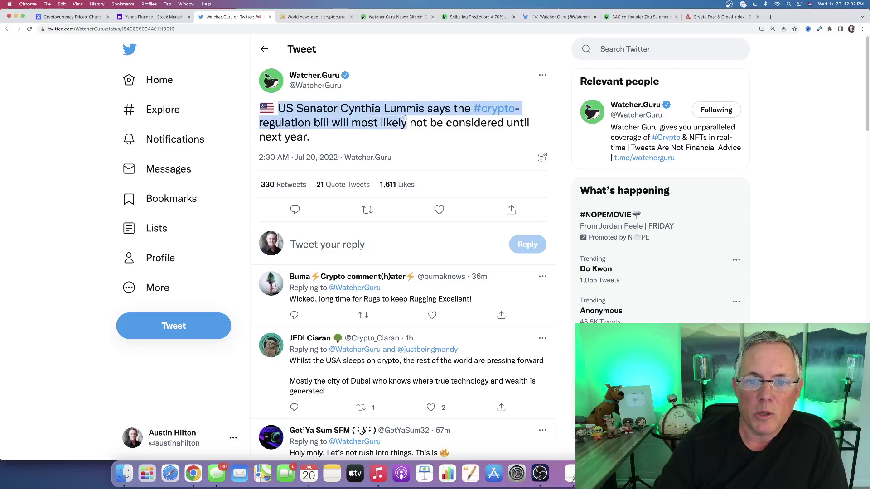
pyautogui.moveTo(331, 123)
pyautogui.mouseDown()
pyautogui.moveTo(272, 133)
pyautogui.moveTo(314, 140)
pyautogui.mouseUp()
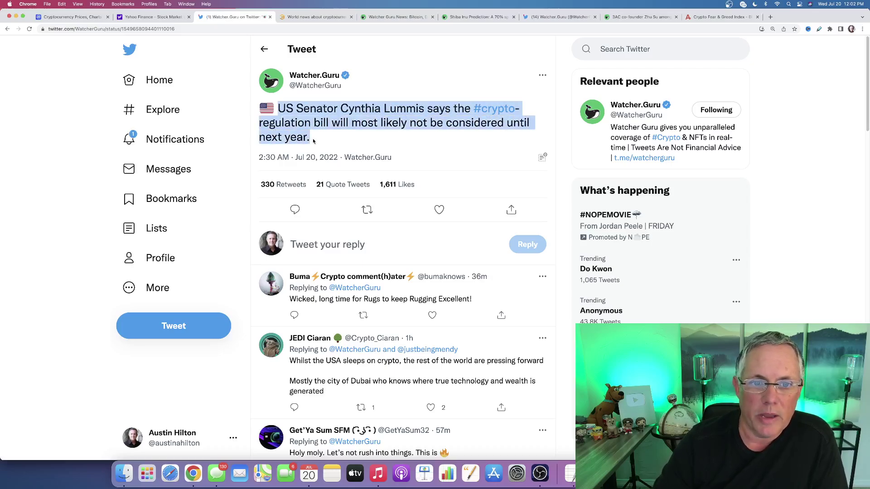
pyautogui.click(355, 141)
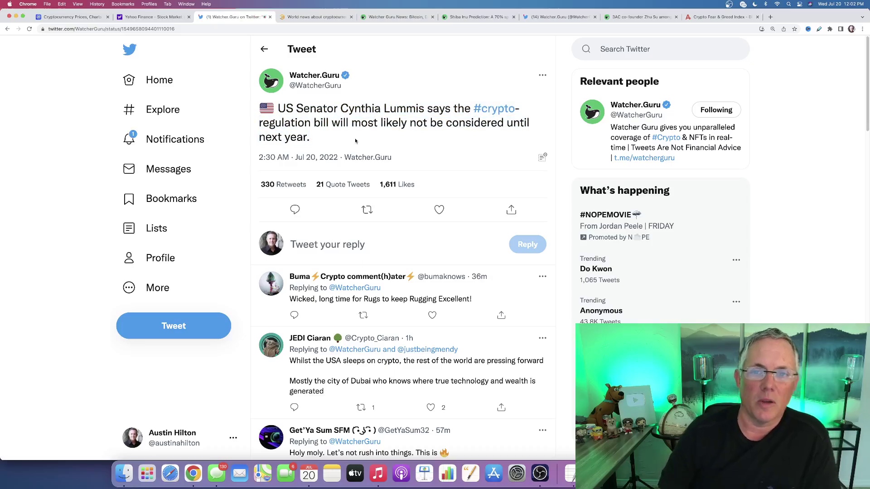